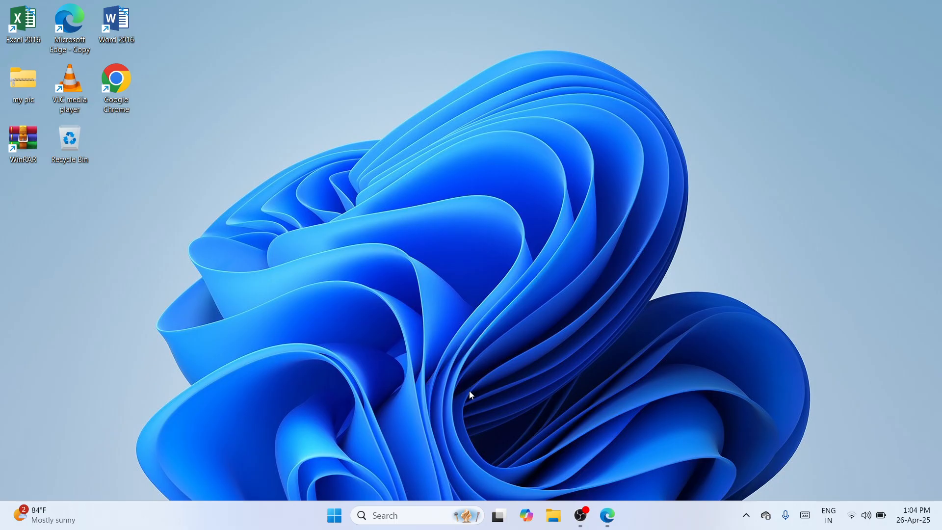
Check the drives listed under This PC in File Explorer and the contents of New Volume (D:), and close the window
left_click(556, 513)
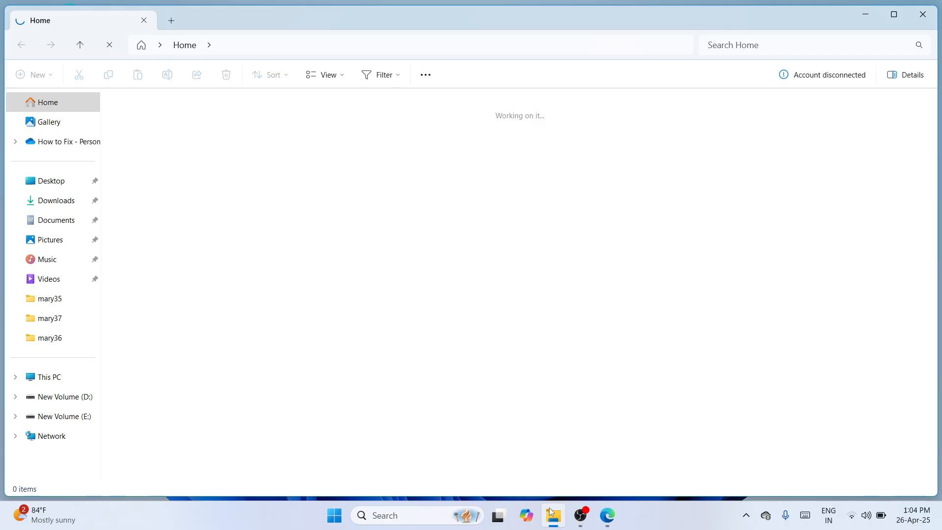
left_click(48, 386)
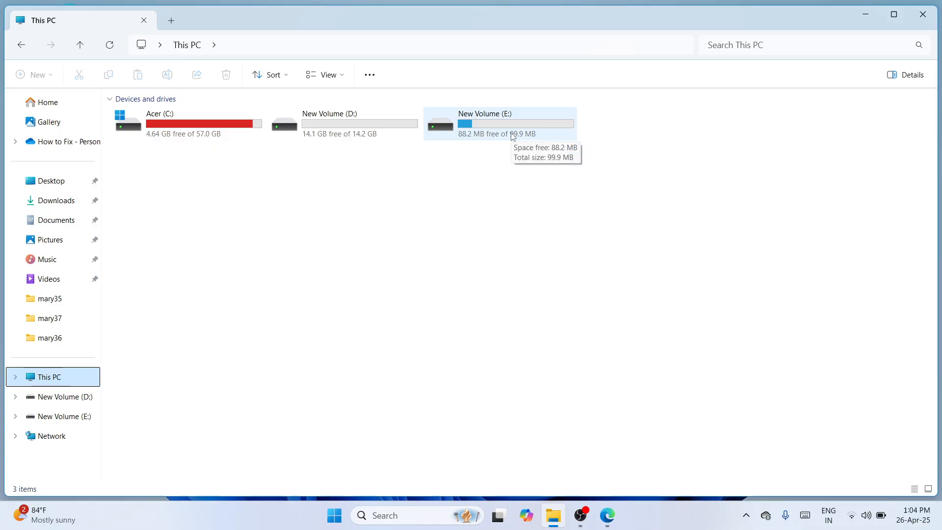
double_click(393, 134)
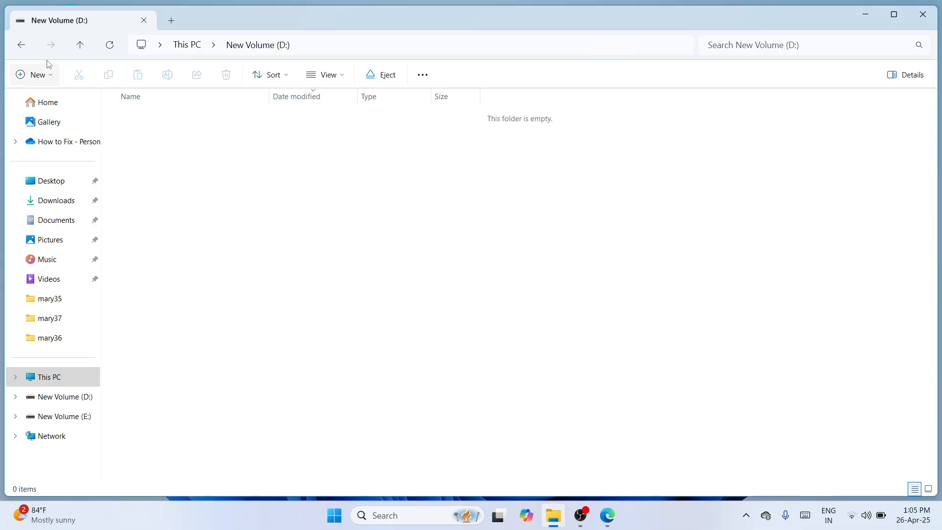
left_click(22, 45)
left_click(333, 242)
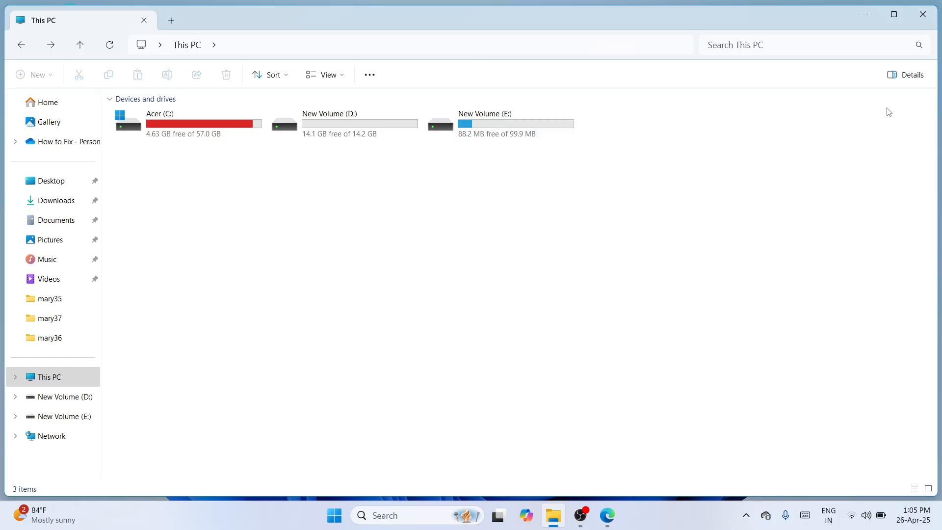
left_click(924, 21)
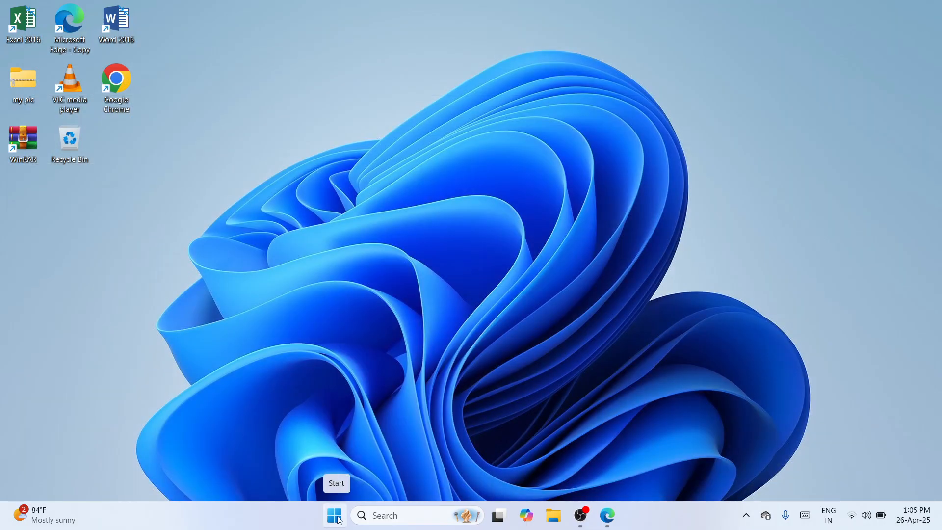
Open Disk Management and move its window toward the middle of the desktop
right_click(338, 520)
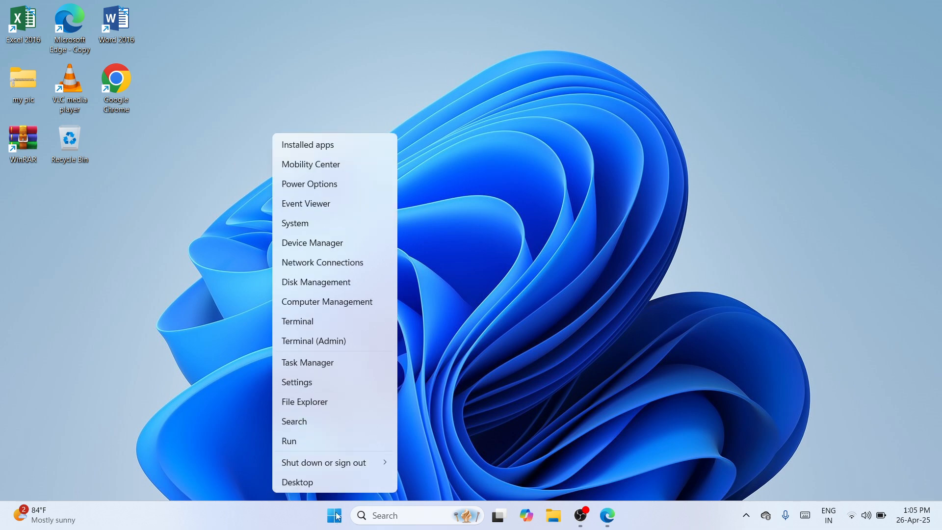
left_click(302, 288)
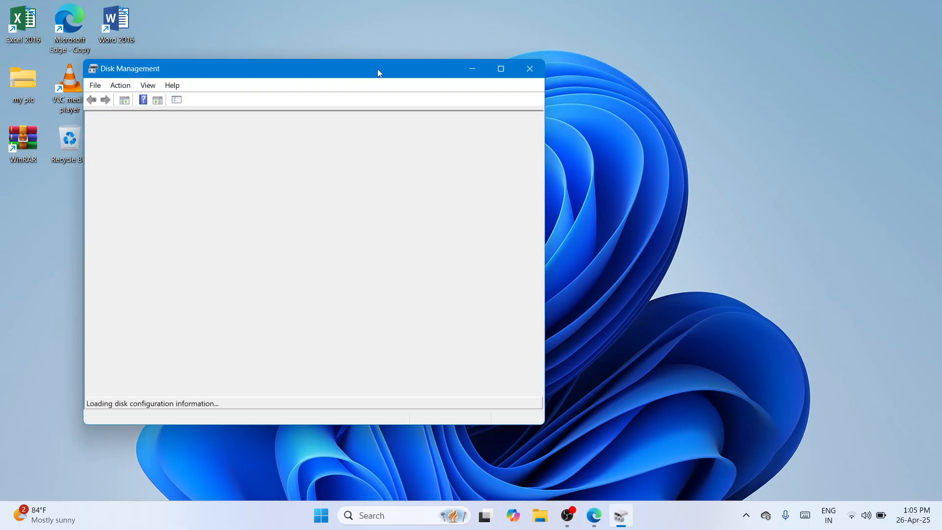
left_click_drag(377, 69, 521, 79)
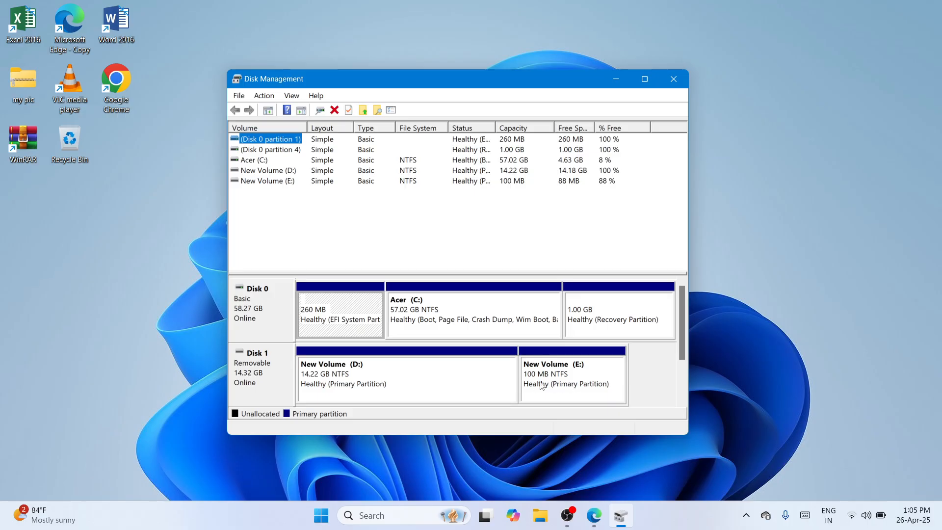
Delete the New Volume (E:) partition on removable Disk 1, accepting the loss of its data
left_click(572, 385)
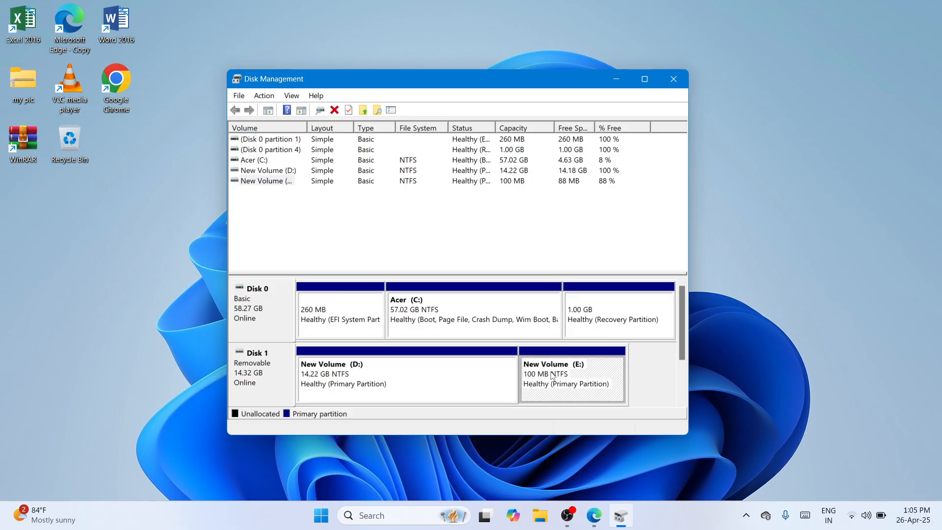
right_click(575, 375)
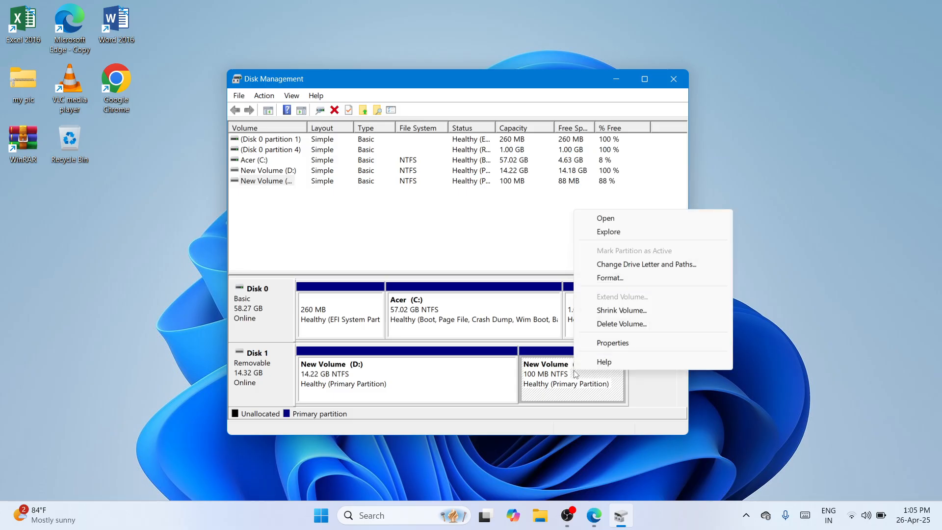
left_click(624, 327)
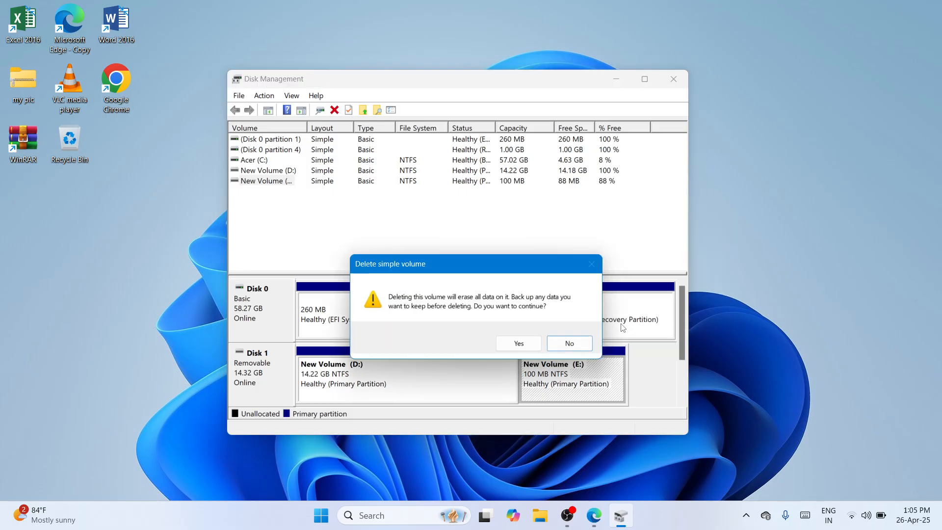
left_click_drag(528, 271, 527, 200)
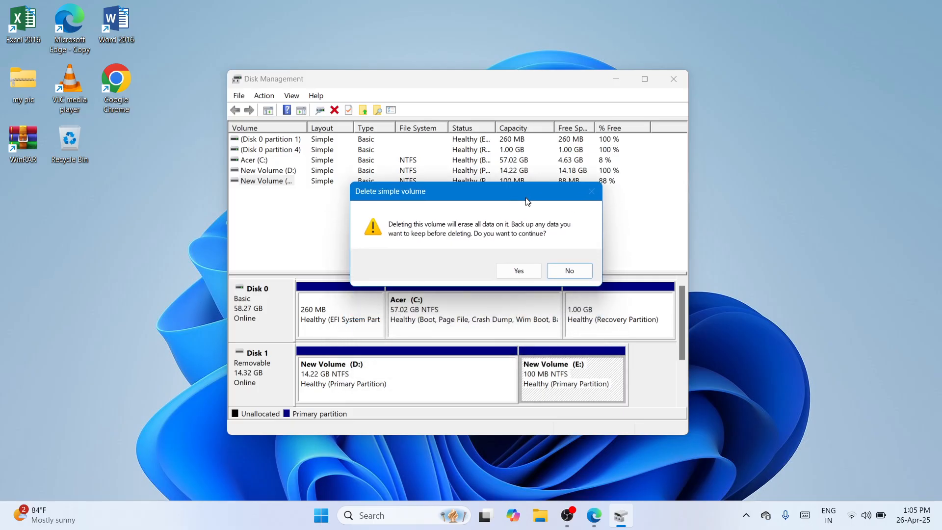
left_click(525, 271)
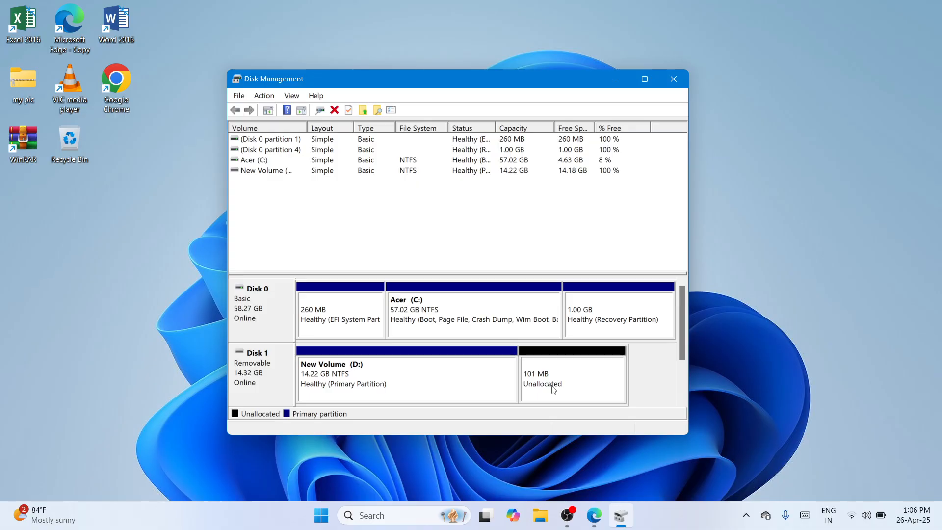
Delete the New Volume (D:) partition on removable Disk 1, accepting the loss of its data
left_click(436, 383)
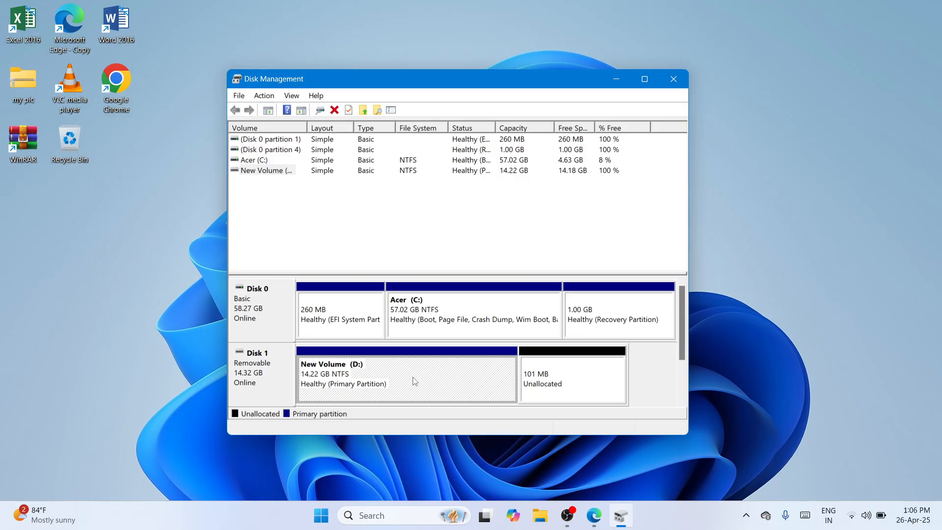
right_click(415, 382)
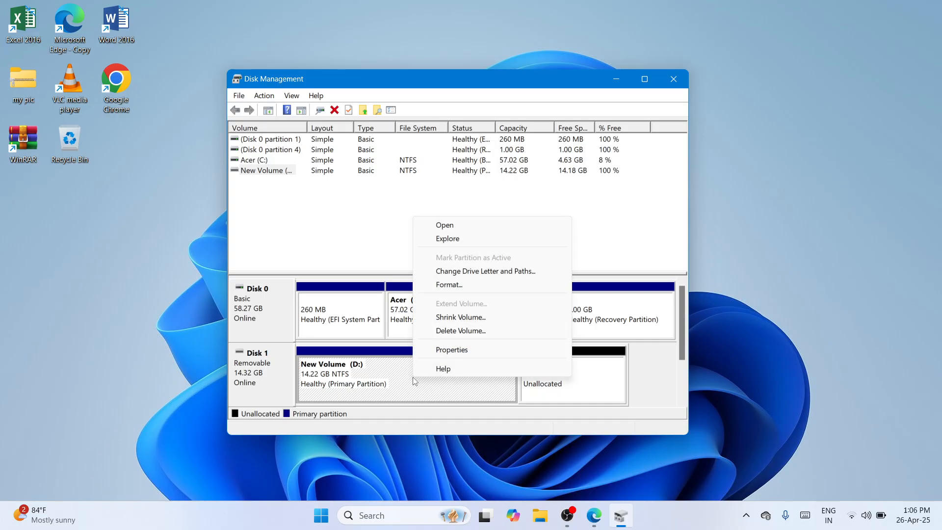
left_click(487, 332)
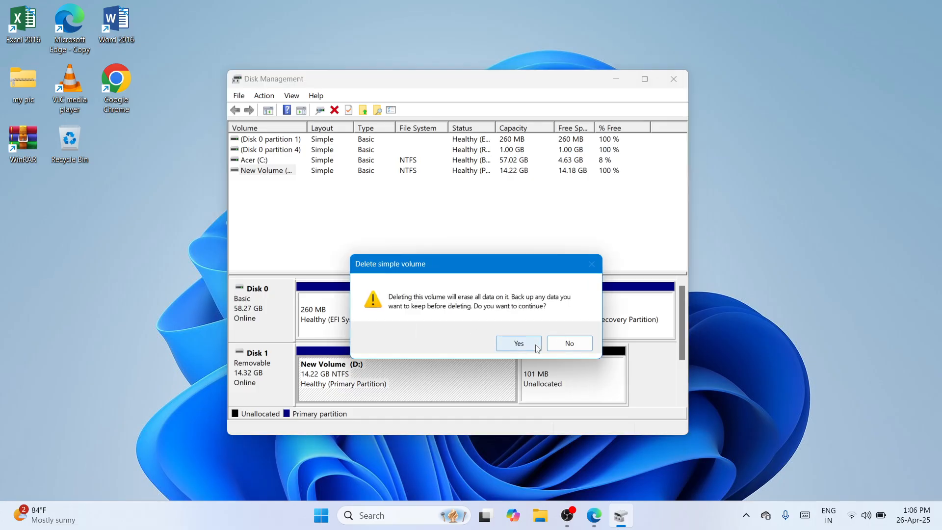
left_click(537, 347)
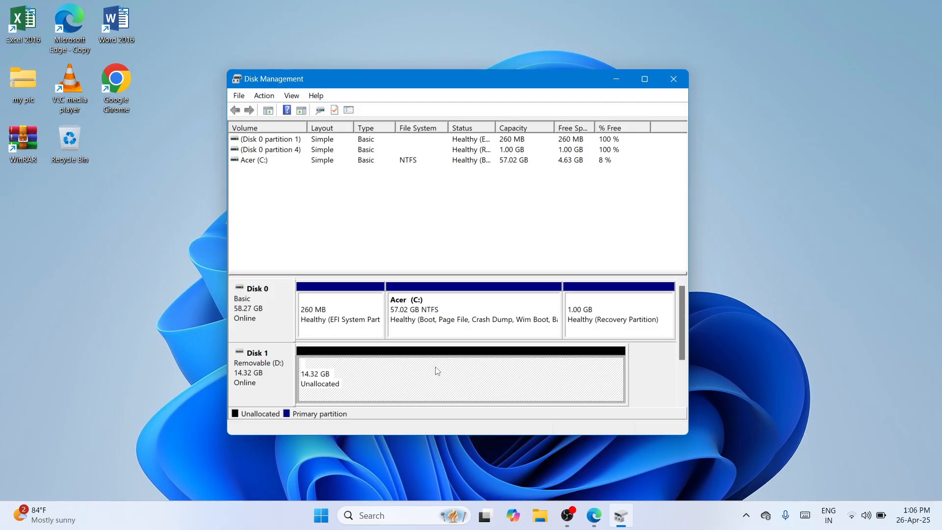
Start a new simple volume on Disk 1's unallocated space, using the full 14662 MB and drive letter E
right_click(437, 370)
left_click(504, 379)
right_click(507, 384)
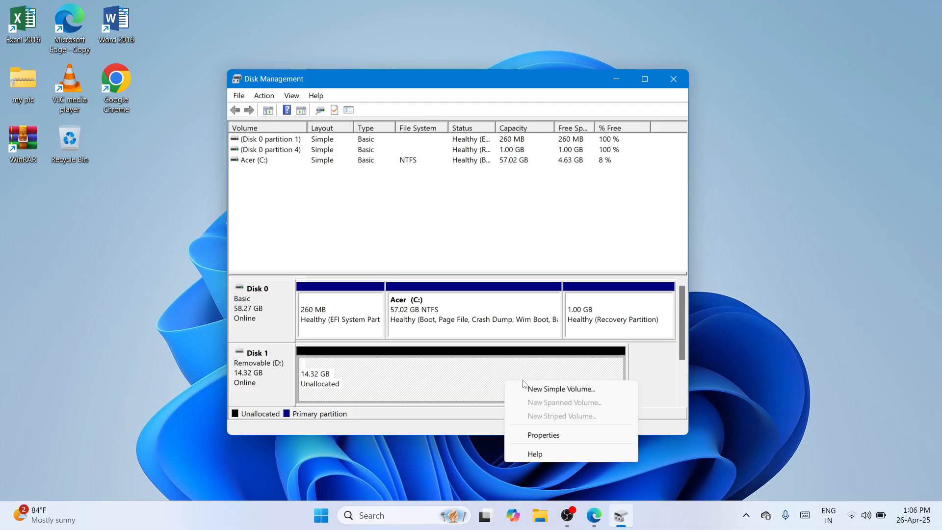
left_click(542, 388)
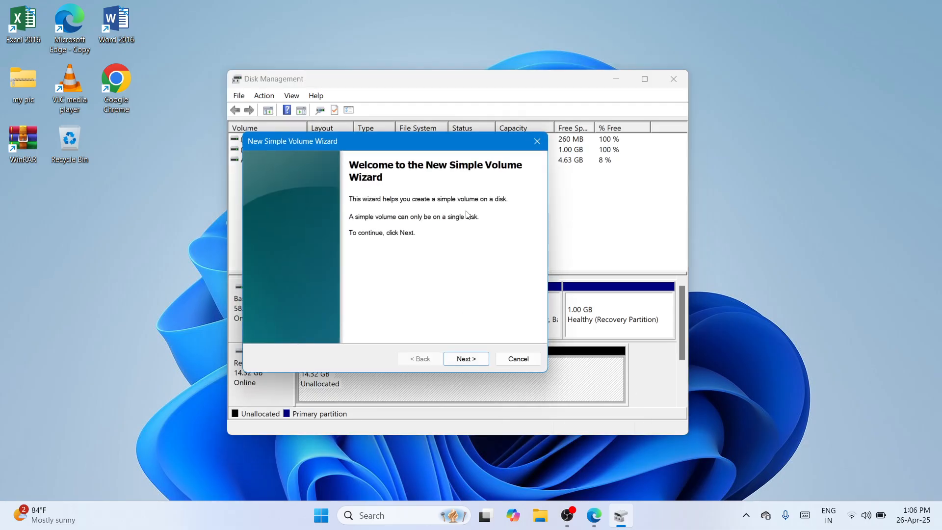
left_click(466, 359)
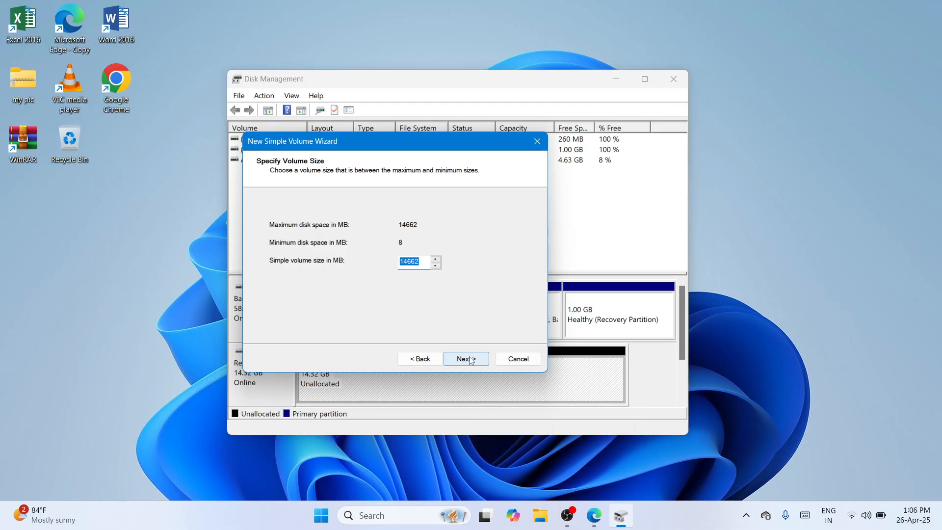
left_click(472, 359)
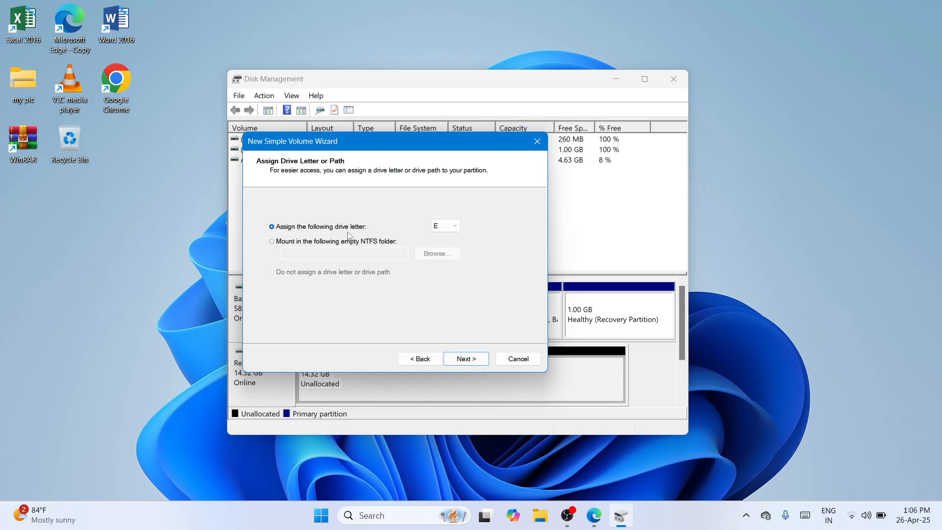
left_click(459, 227)
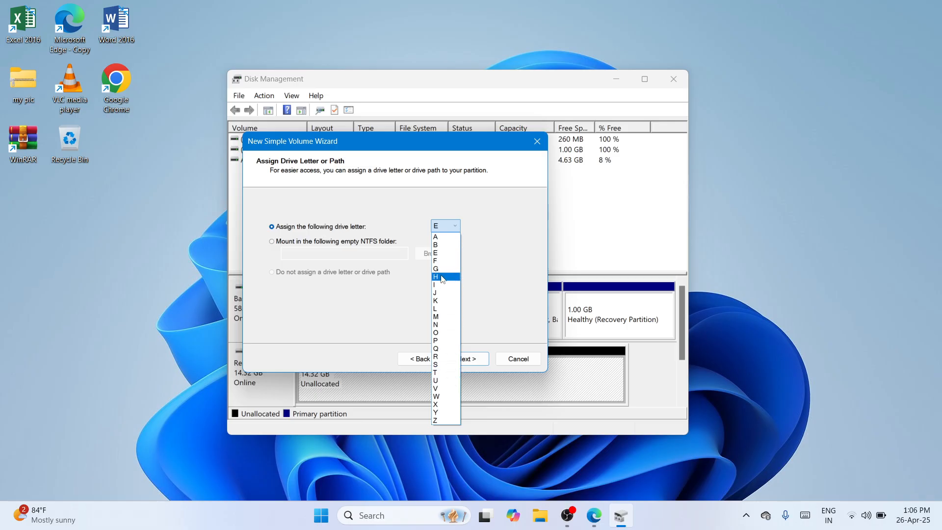
left_click(436, 252)
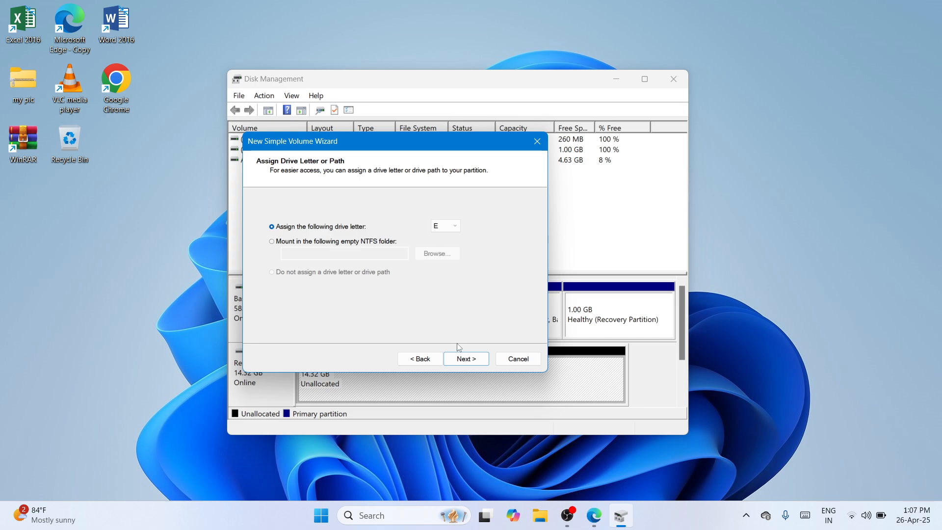
left_click(475, 363)
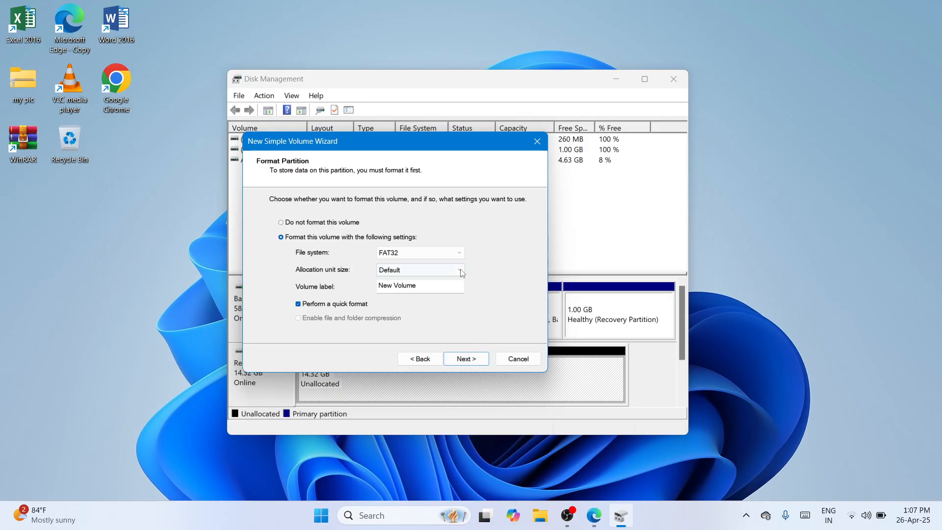
Choose NTFS as the new volume's file system, keep quick format and the label New Volume, and create the volume
left_click(460, 255)
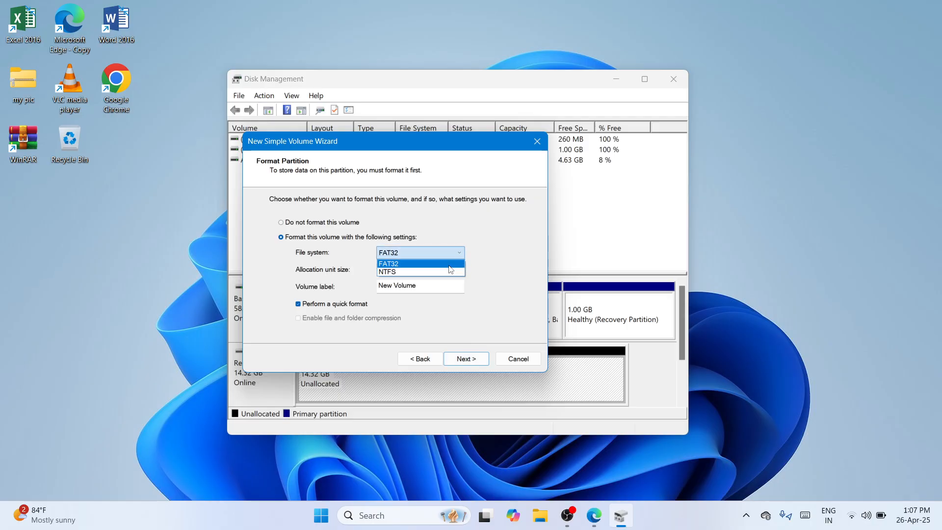
left_click(449, 272)
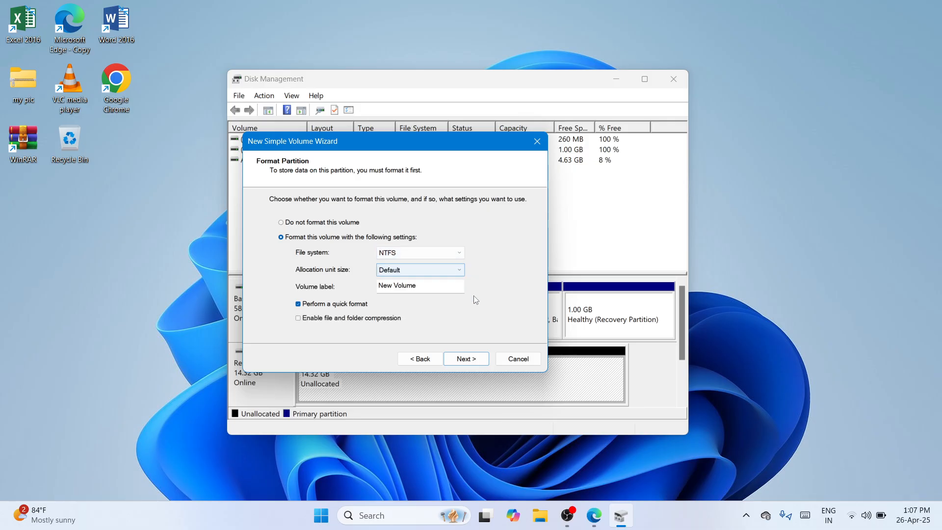
left_click(468, 362)
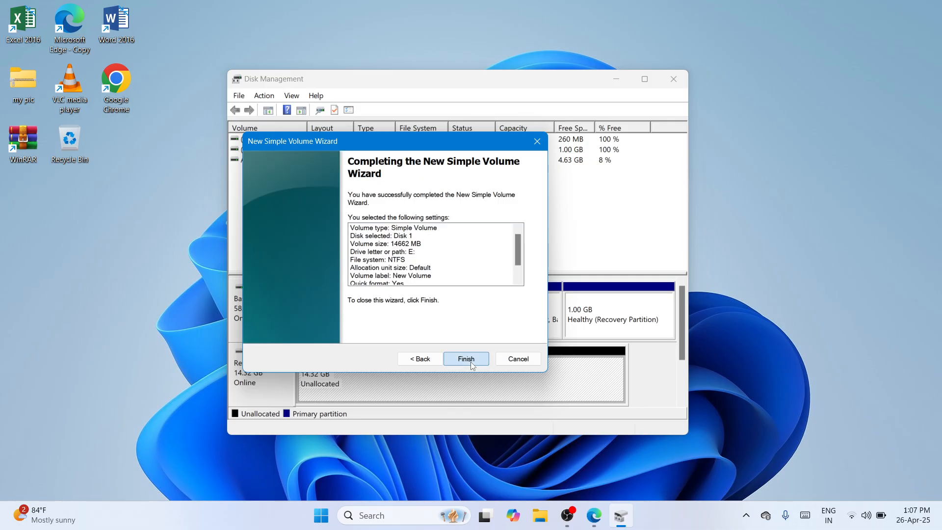
left_click(467, 359)
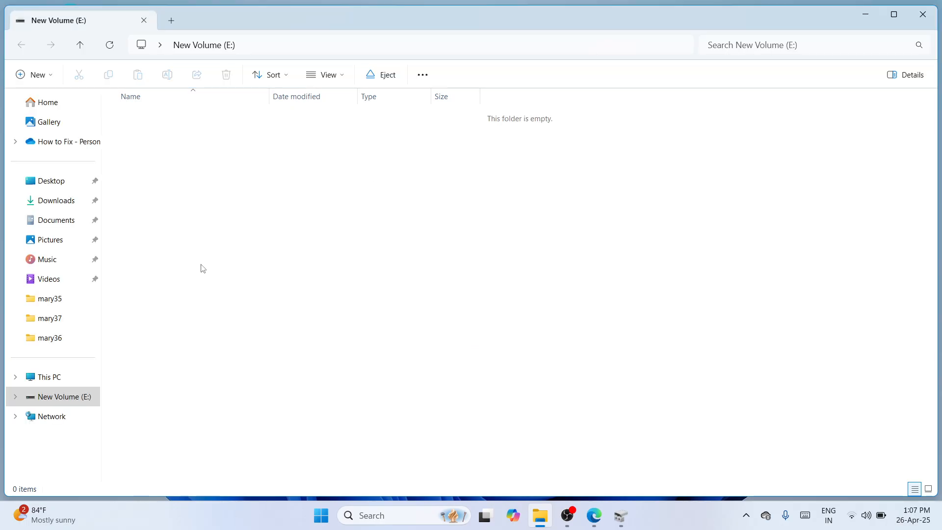
Move the Music subfolder from the Music library to New Volume (E:)
left_click(70, 266)
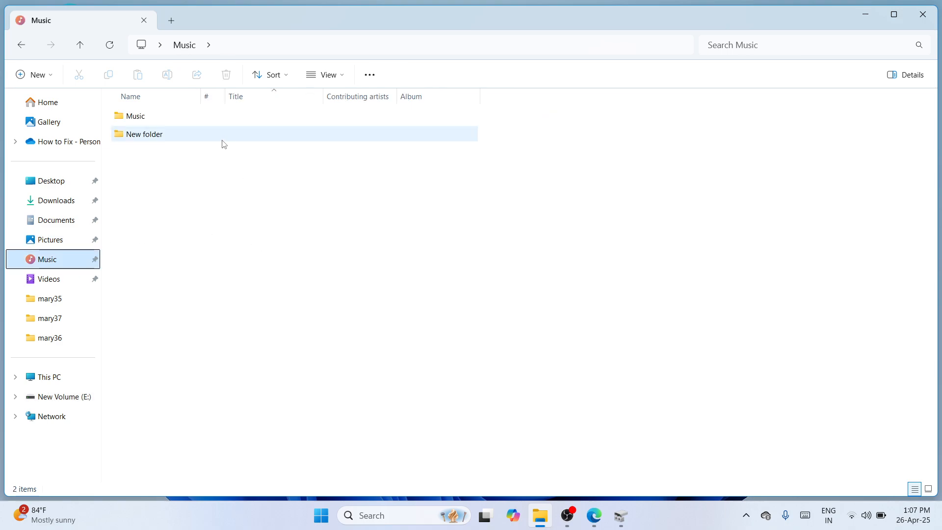
left_click(185, 117)
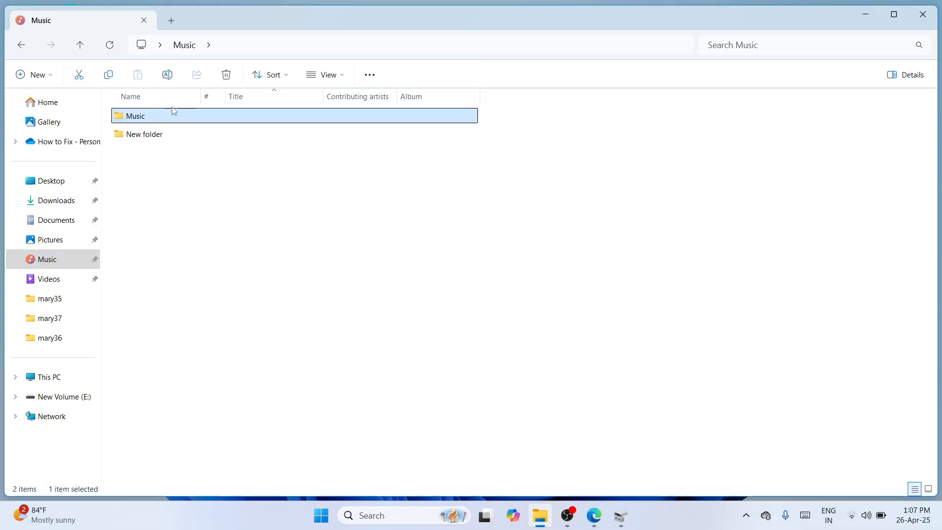
left_click(78, 75)
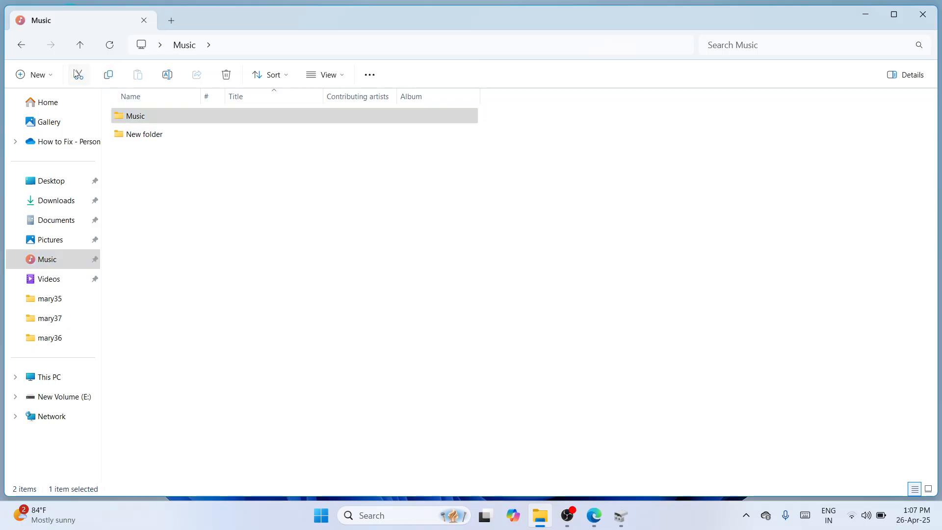
left_click(202, 237)
left_click(76, 397)
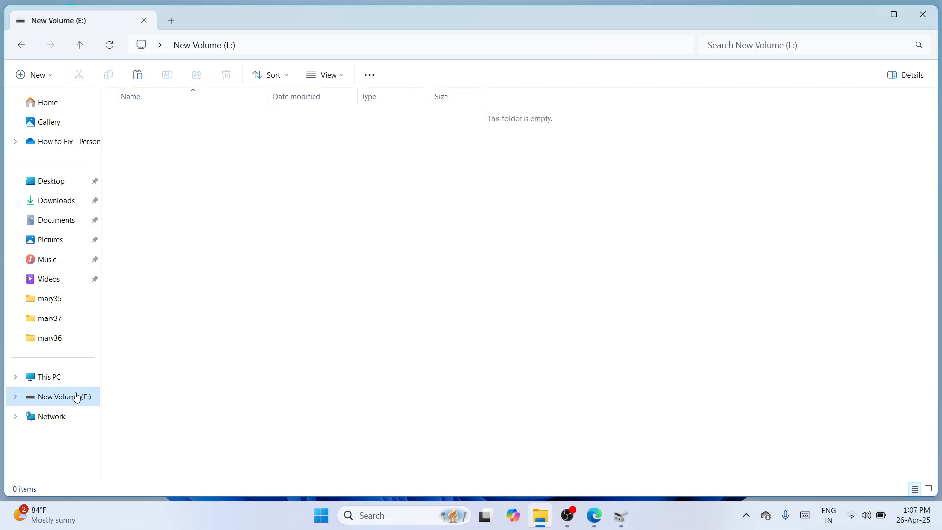
right_click(348, 187)
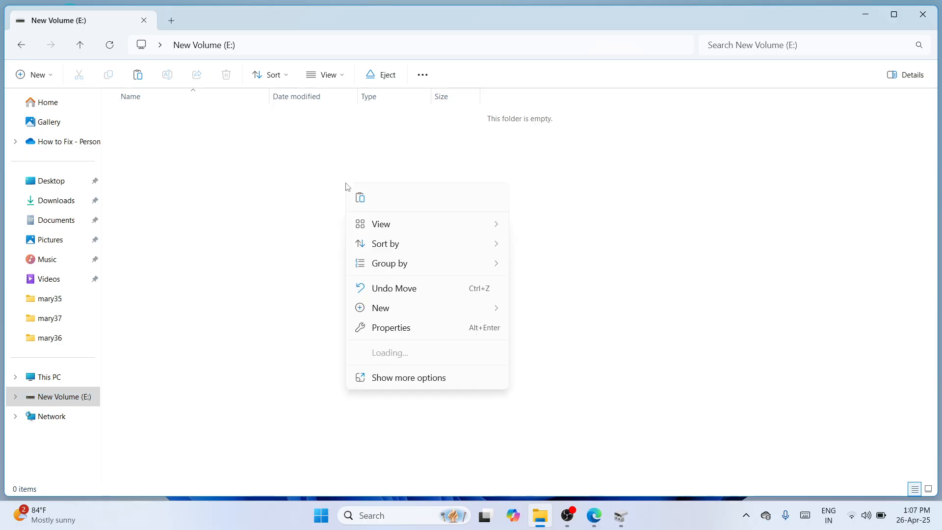
left_click(366, 205)
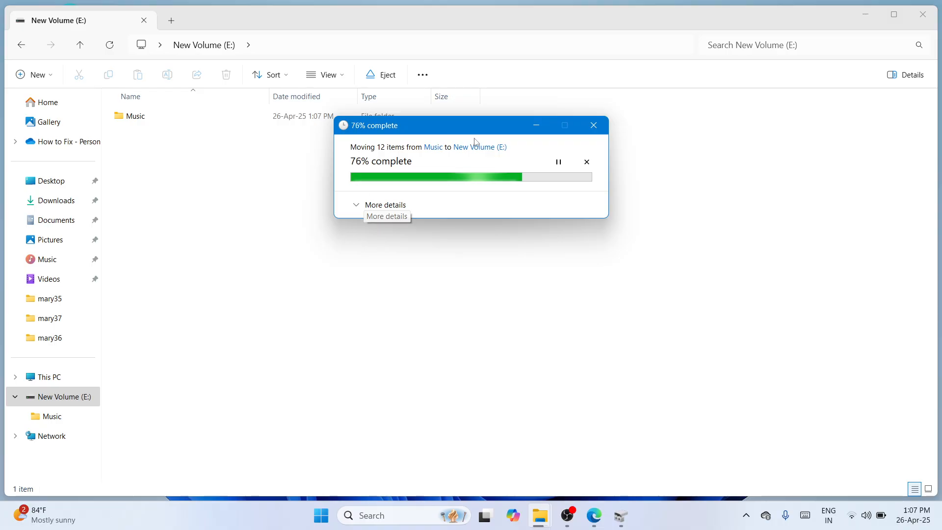
left_click_drag(465, 130, 462, 141)
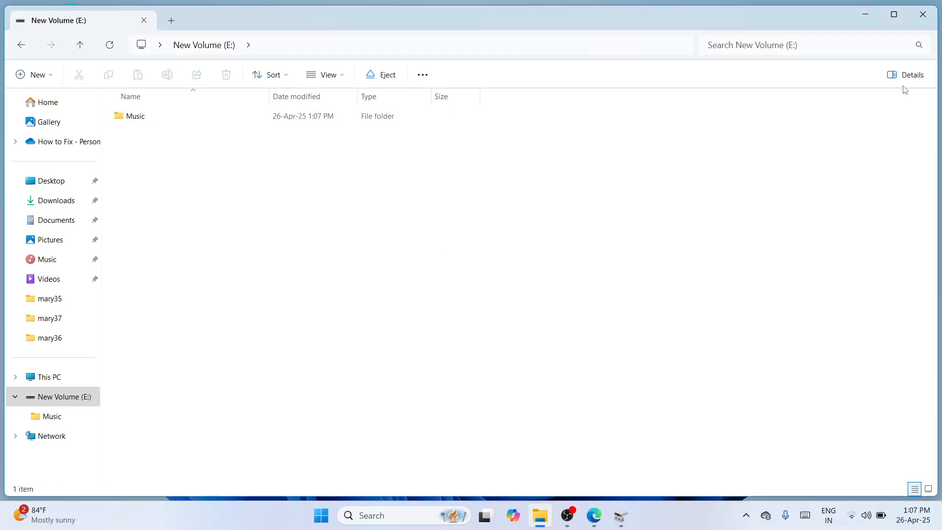
Close the File Explorer and Disk Management windows
left_click(928, 17)
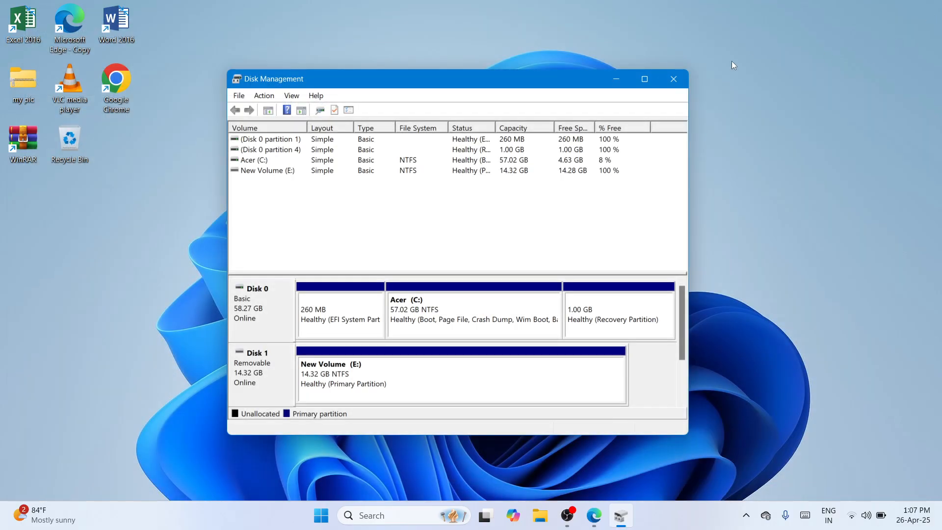
left_click(685, 78)
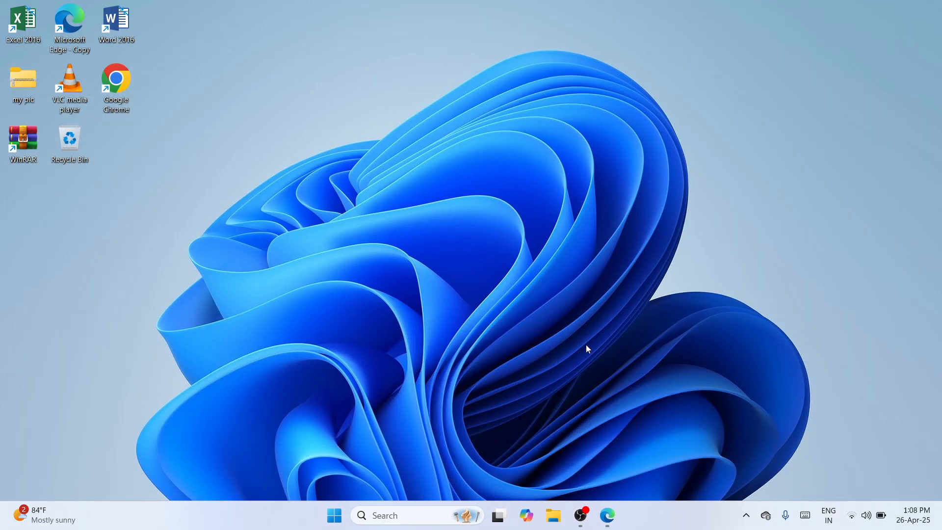
left_click(581, 516)
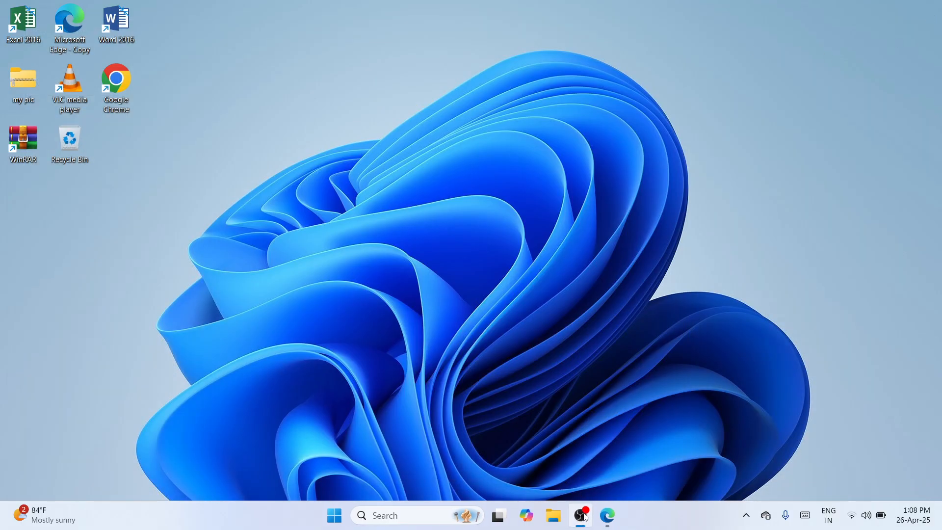